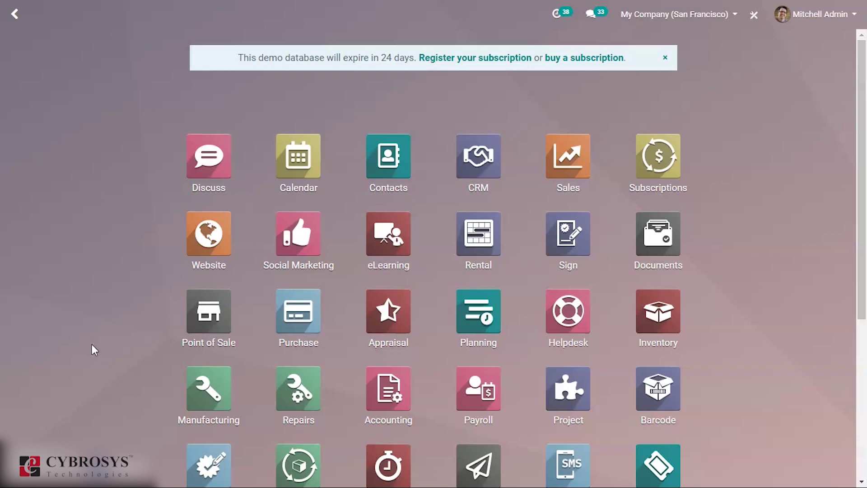
Open the Calendar in month view for March 2020, including everybody's calendars
type("ca")
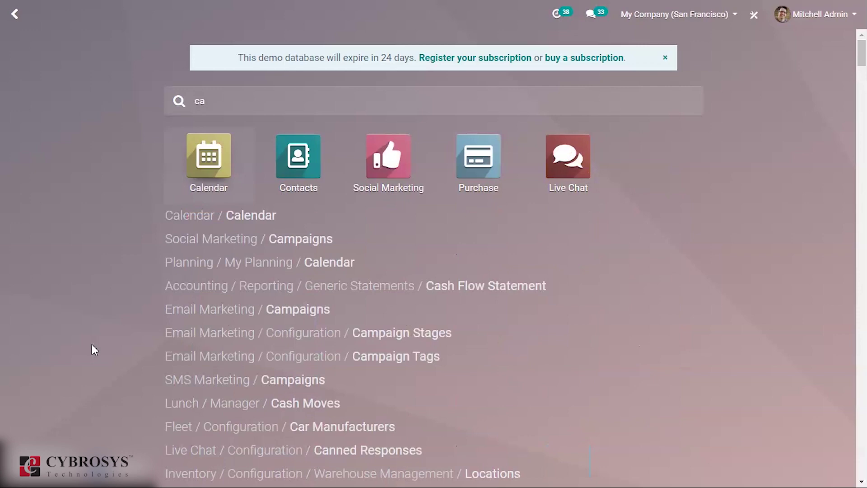
left_click(204, 140)
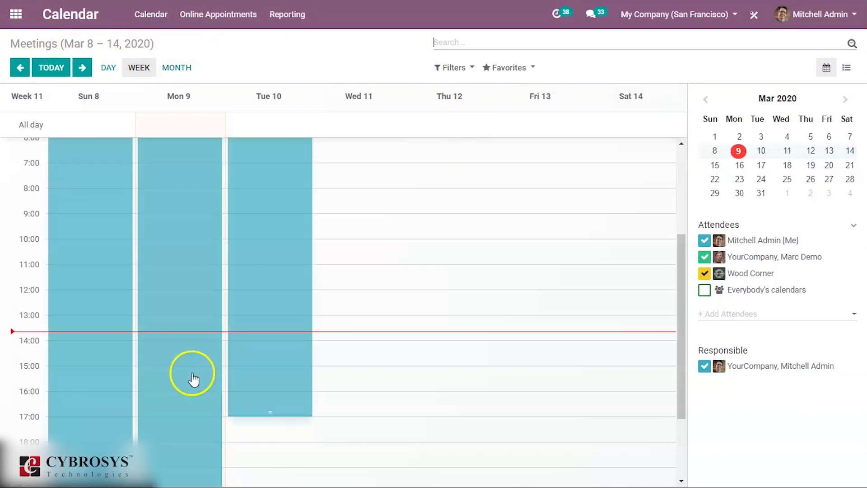
left_click(182, 63)
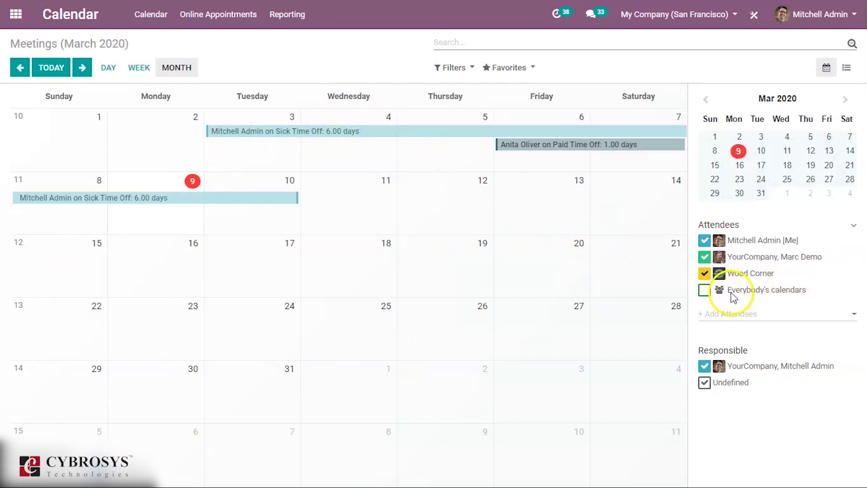
left_click(704, 291)
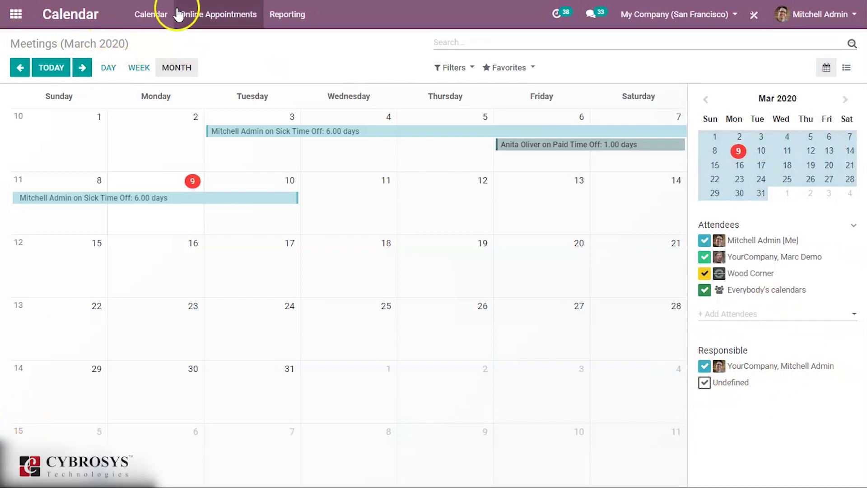
Confirm Schedule a Demo has 0 scheduled meetings, then start a new appointment type
left_click(194, 11)
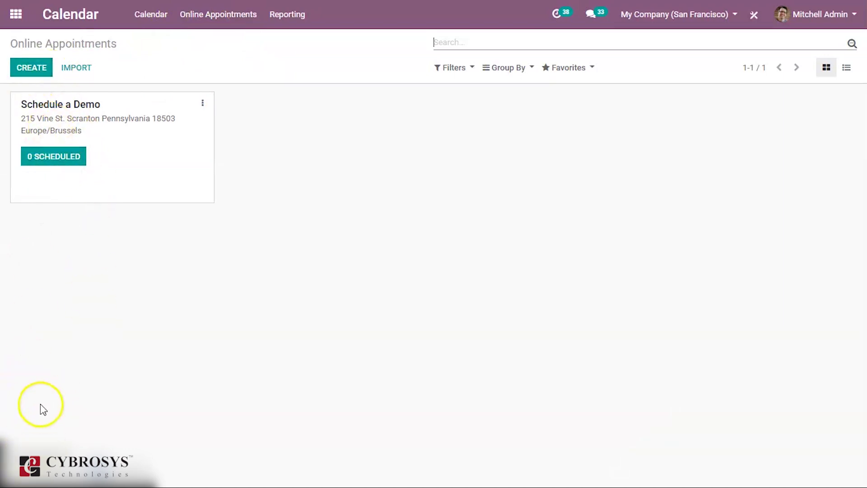
left_click(50, 160)
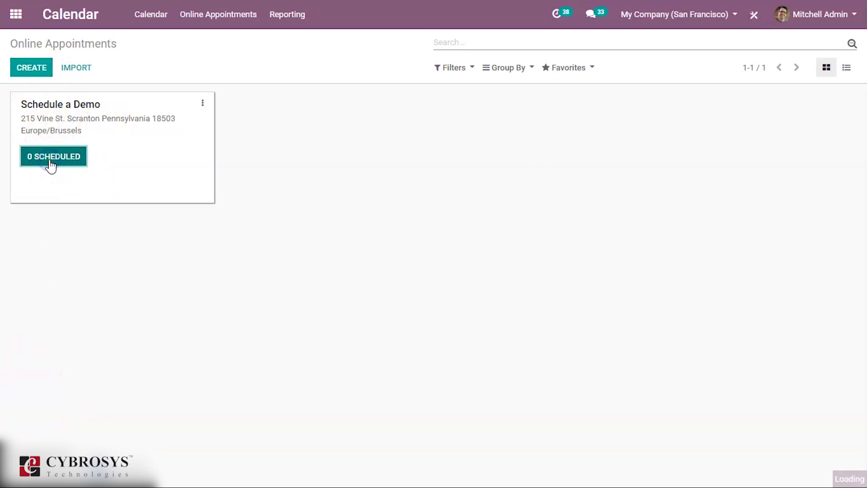
scroll(498, 284, "up", 5)
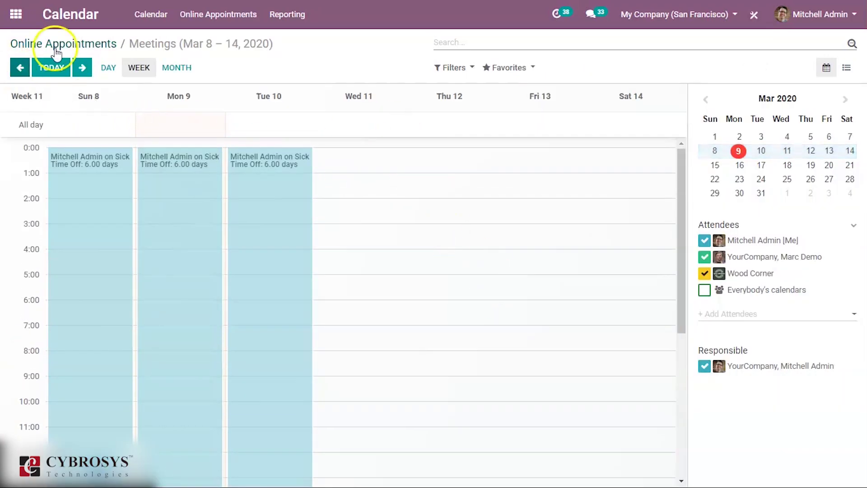
left_click(95, 47)
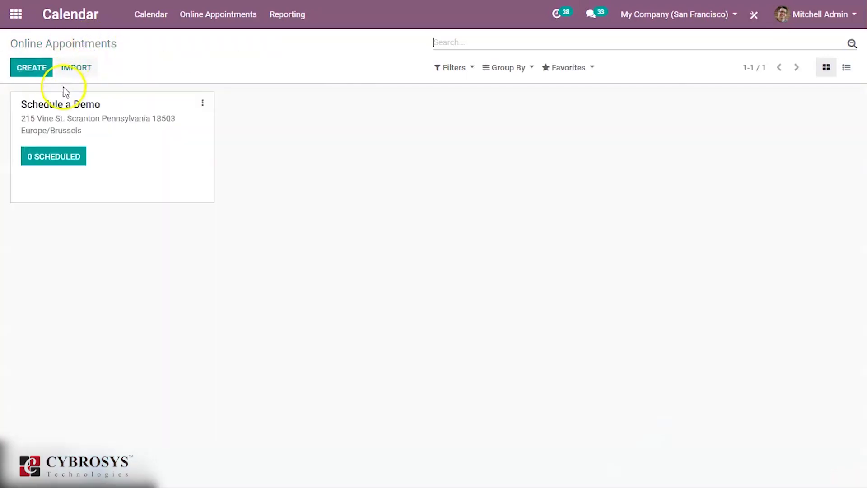
left_click(31, 71)
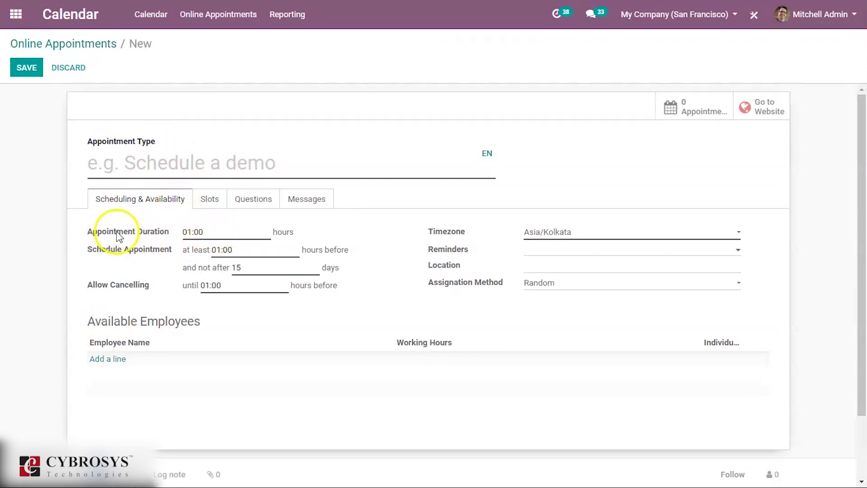
Name the appointment type 'new demo' with a Notification - 15 Minutes reminder
left_click(206, 232)
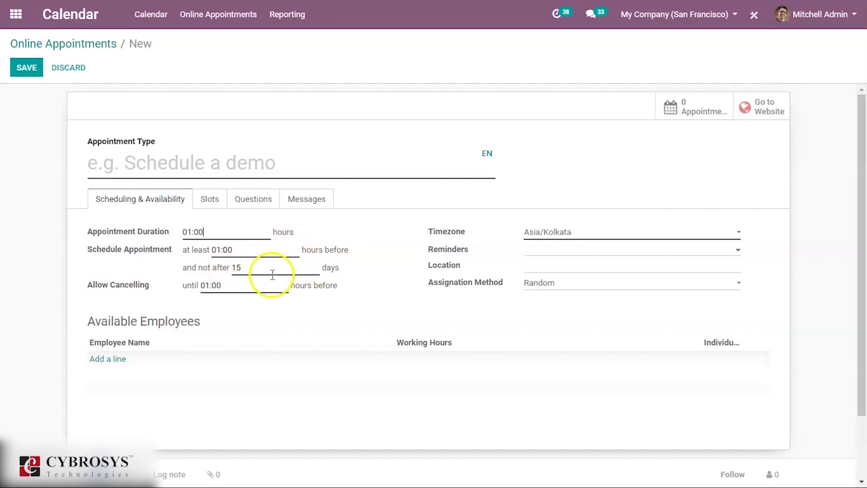
left_click(197, 163)
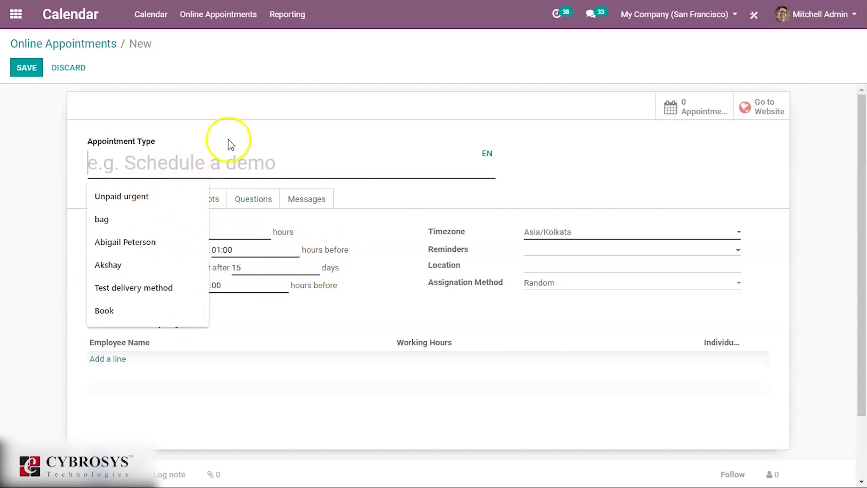
type("new demo")
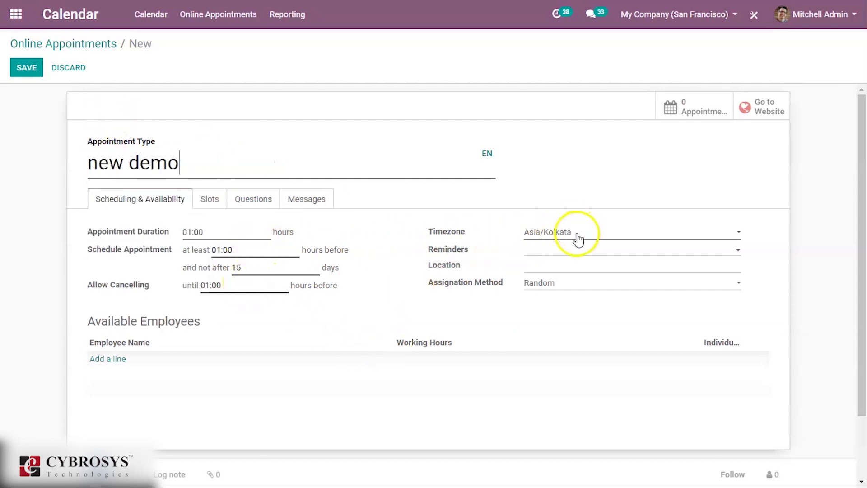
left_click(547, 251)
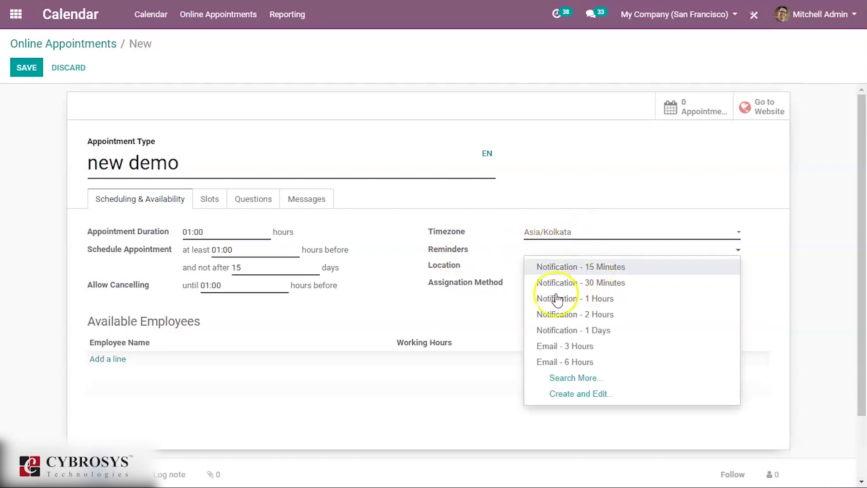
left_click(587, 346)
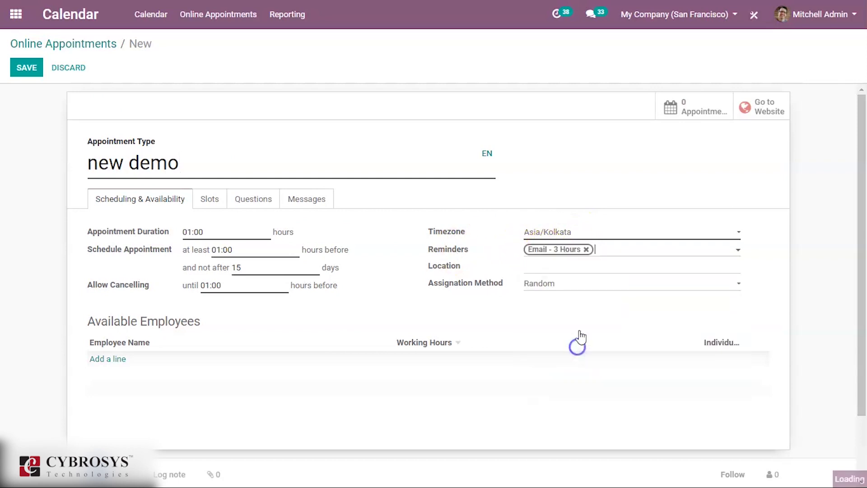
left_click(610, 249)
left_click(648, 270)
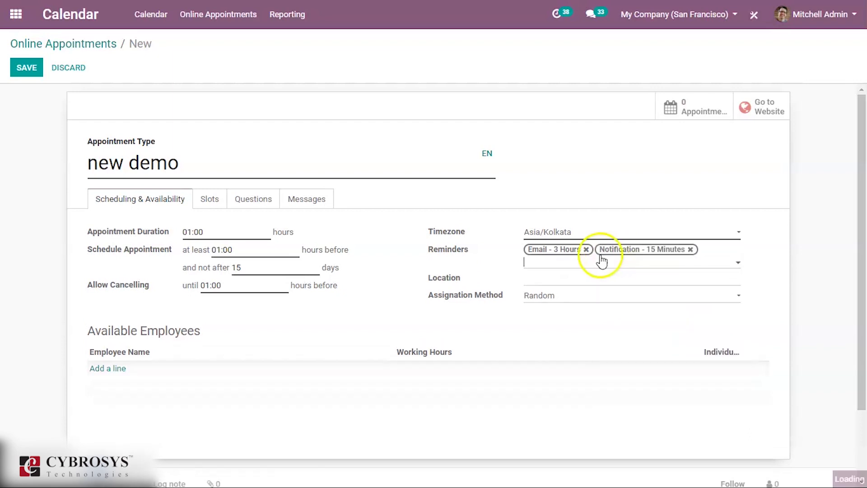
left_click(586, 250)
Set the location to Chennai and the assignation method to Chosen by the Customer
left_click(541, 272)
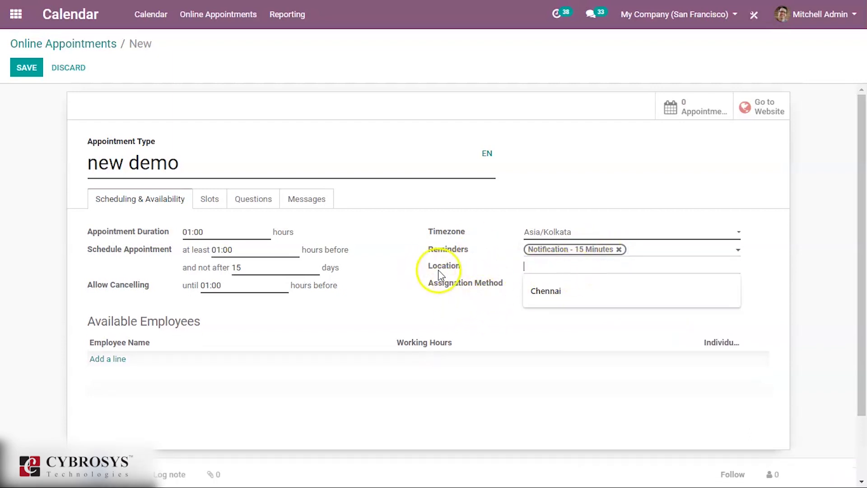
left_click(534, 269)
left_click(533, 268)
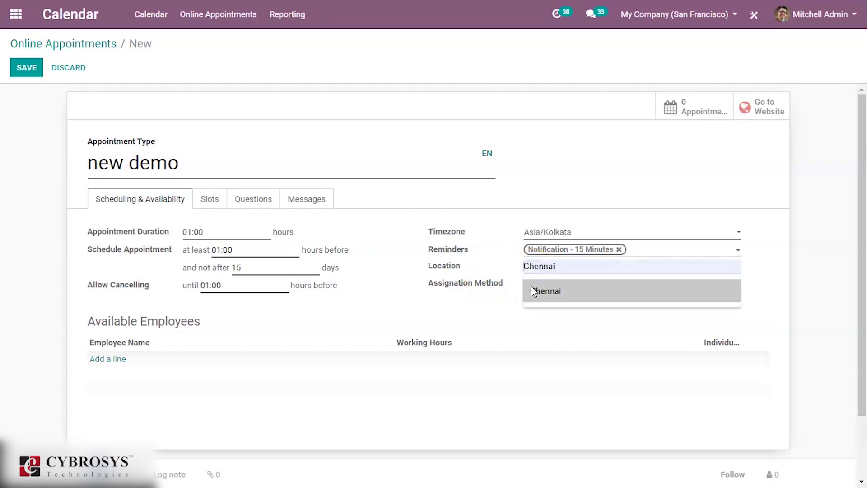
left_click(533, 291)
left_click(556, 285)
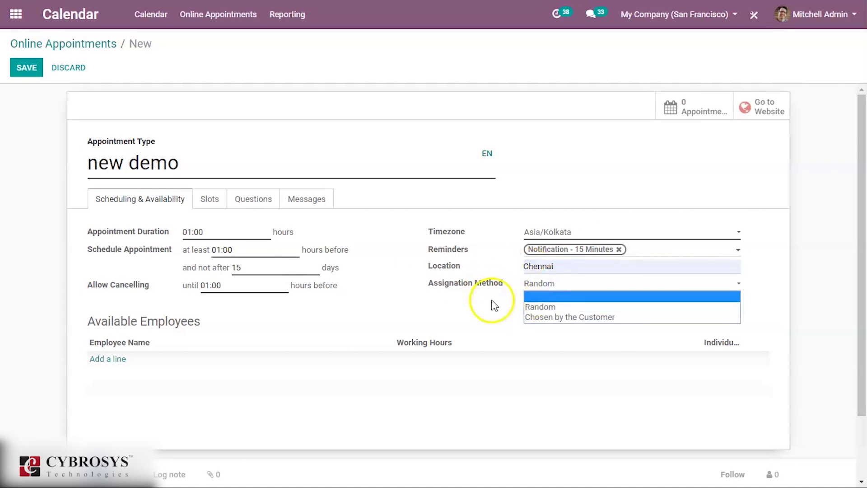
left_click(552, 318)
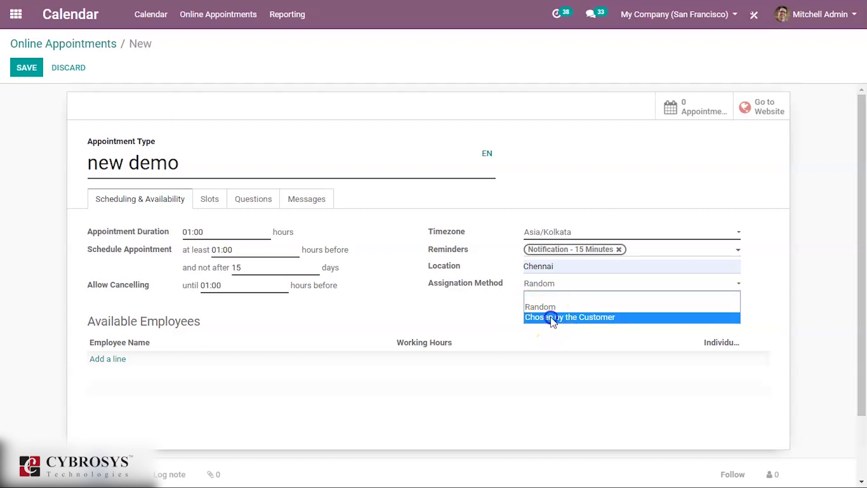
Add both listed employees as available, each on Standard 40 hours/week working hours
left_click(110, 359)
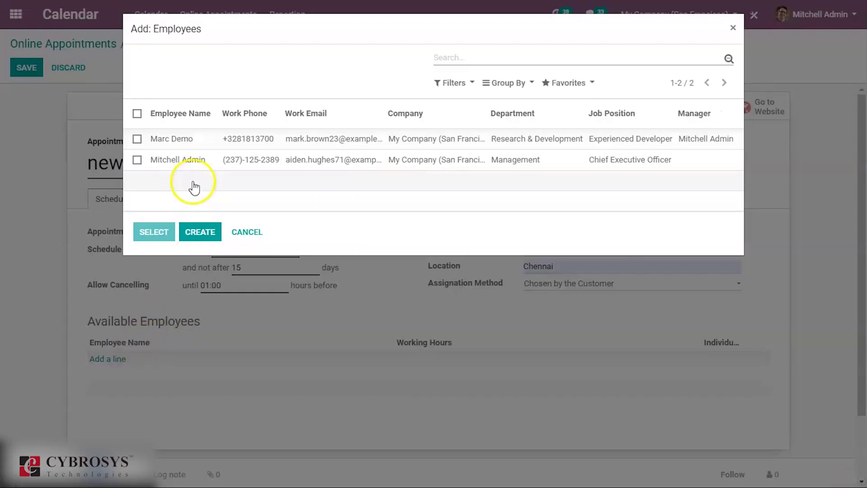
left_click(217, 140)
left_click(110, 376)
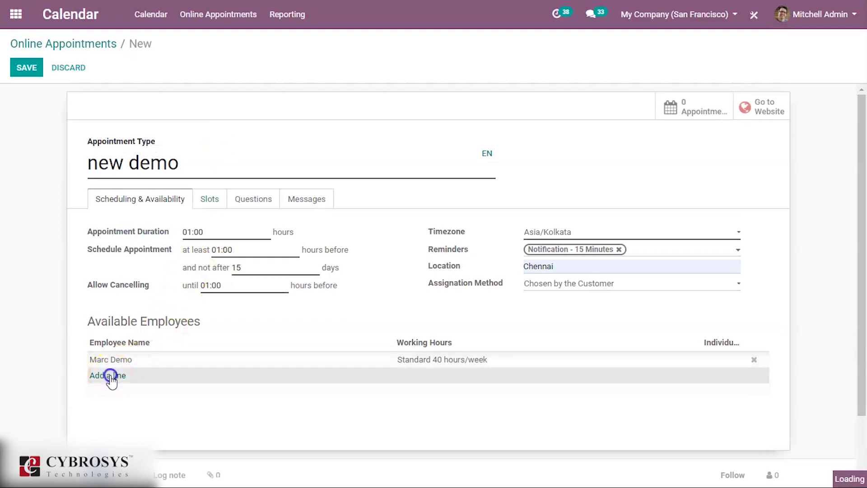
left_click(228, 143)
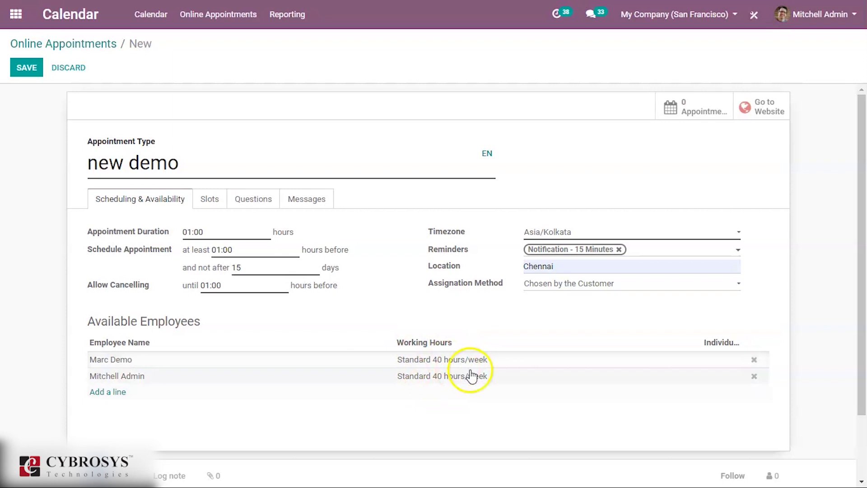
Add weekly slots: Monday starting 08:00 and a second slot on Tuesday
left_click(212, 201)
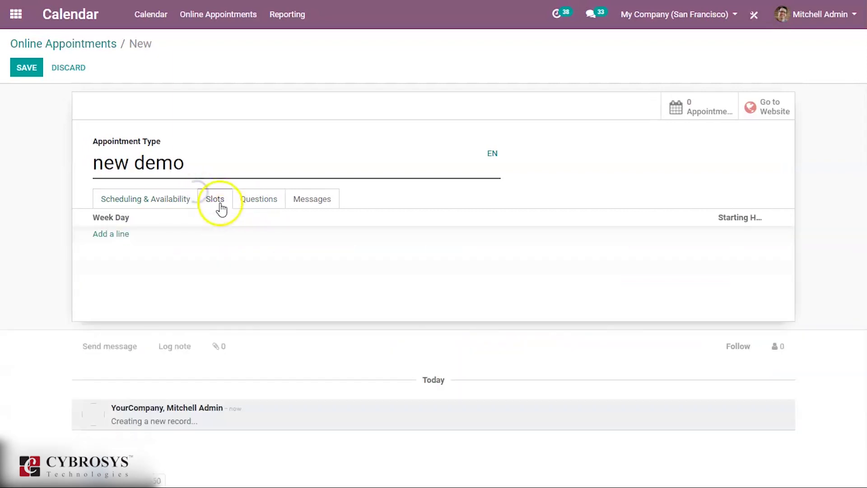
left_click(111, 234)
left_click(121, 234)
left_click(122, 234)
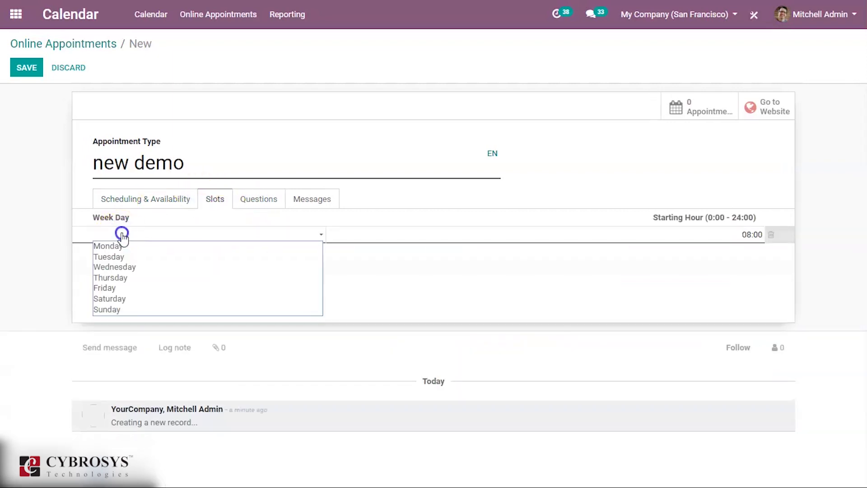
left_click(62, 243)
left_click(116, 232)
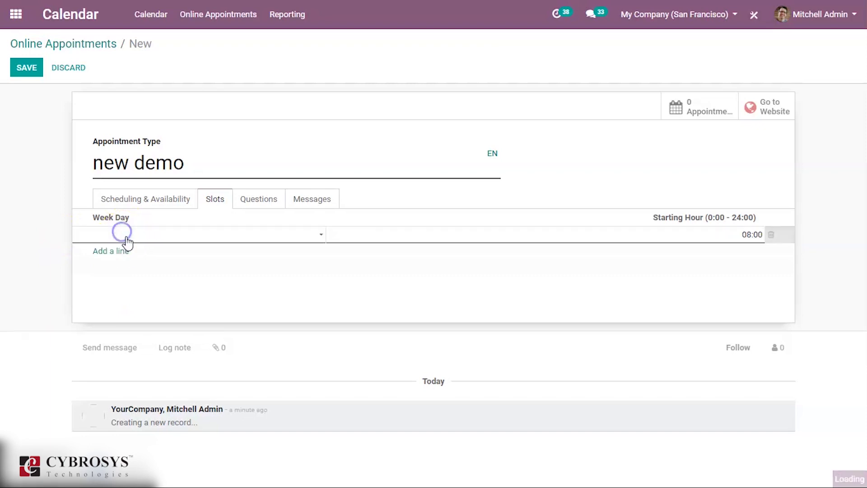
left_click(126, 235)
left_click(129, 246)
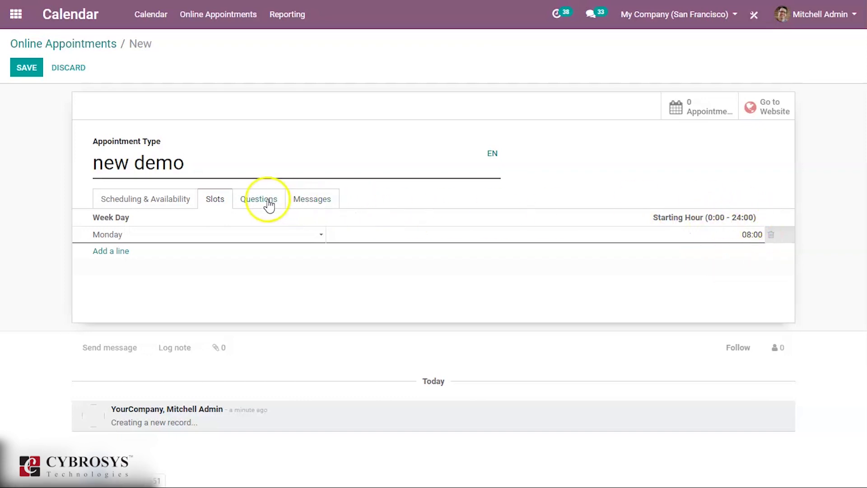
left_click(118, 251)
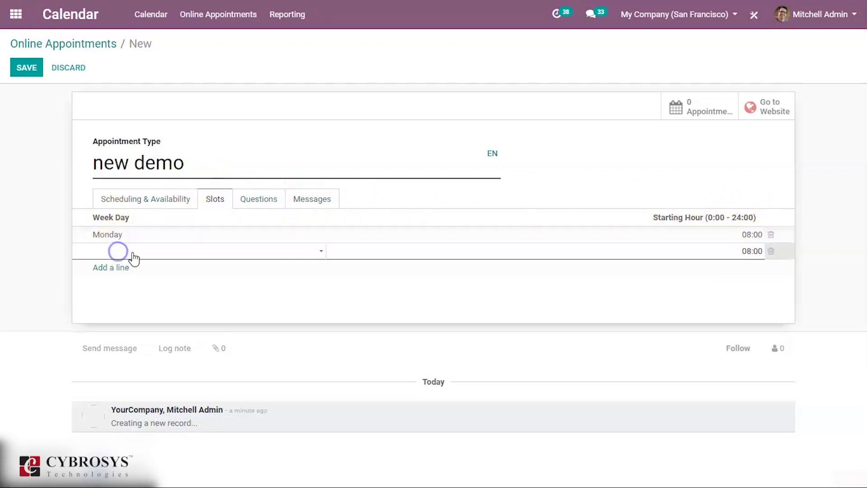
left_click(131, 253)
left_click(125, 272)
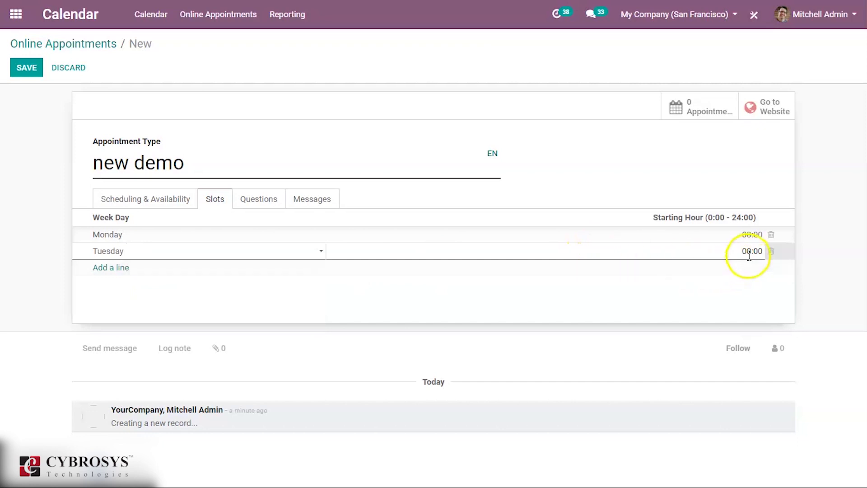
Start a new Multi-line text question with Required Answer ticked
left_click(256, 195)
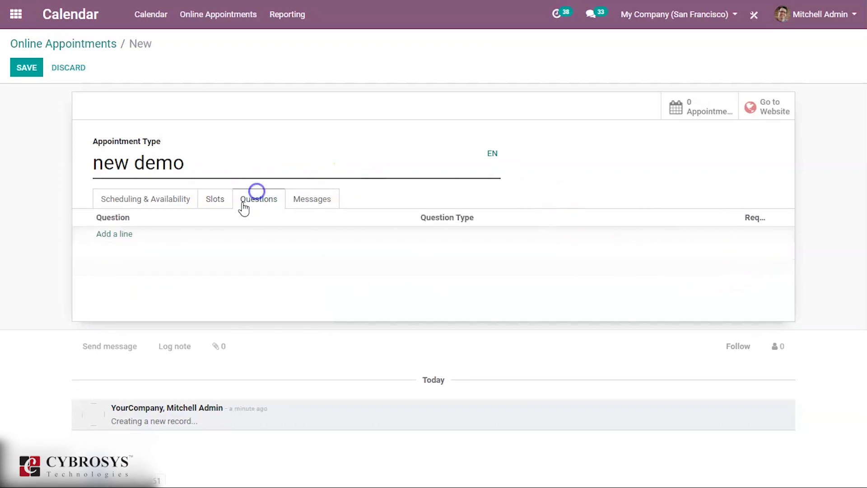
left_click(125, 235)
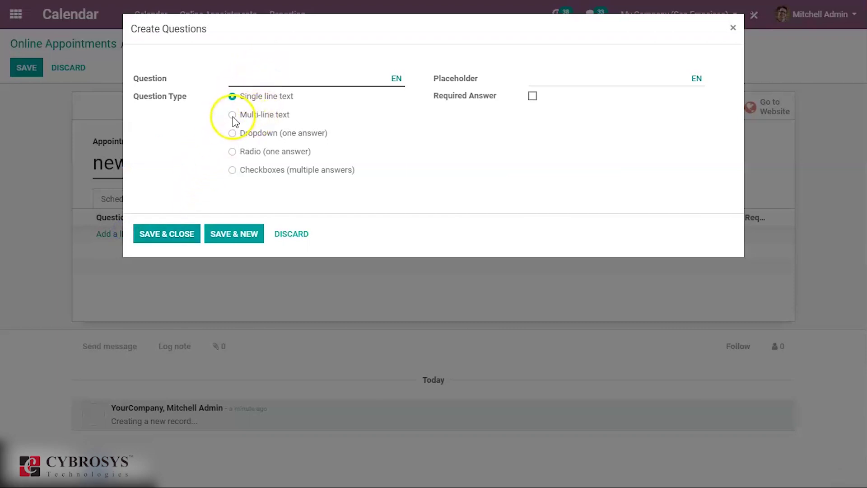
left_click(232, 152)
left_click(545, 80)
left_click(524, 103)
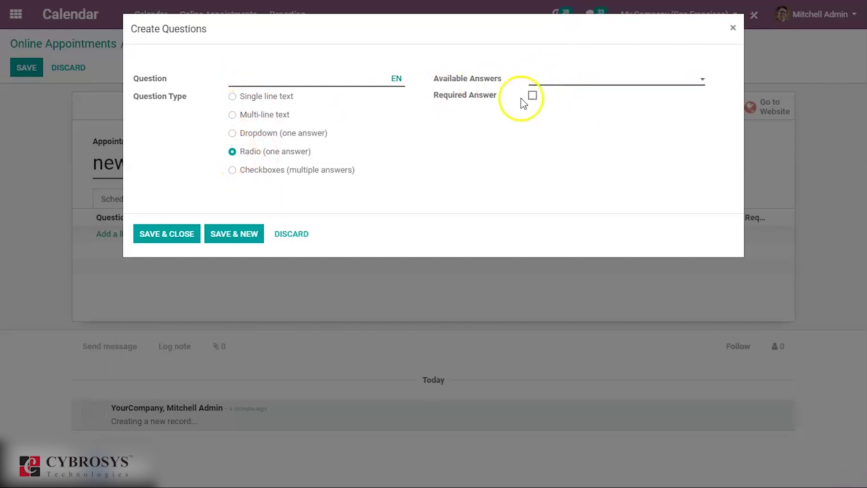
left_click(233, 115)
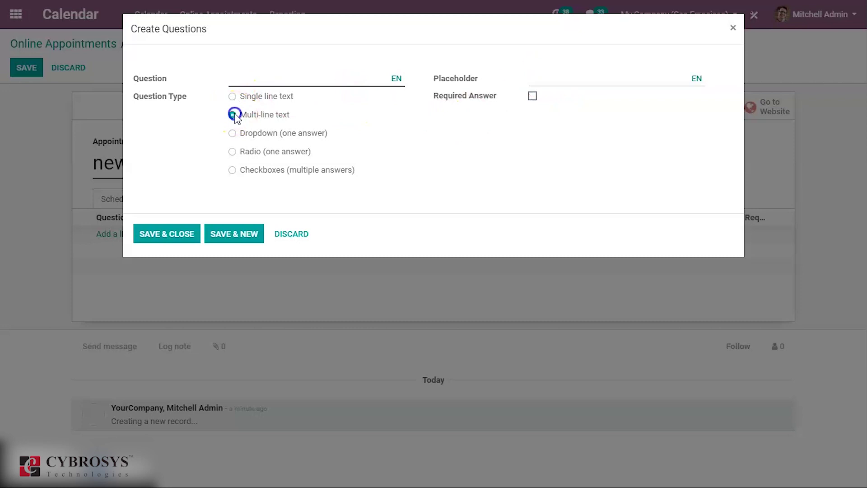
left_click(562, 81)
left_click(533, 96)
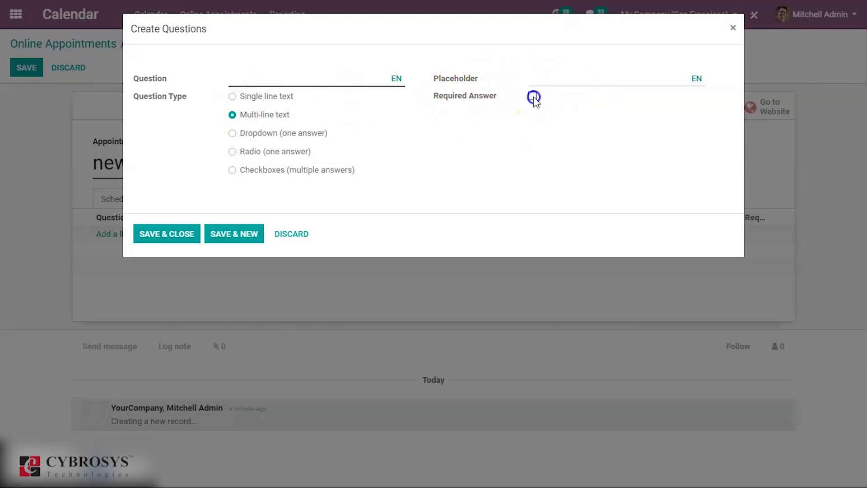
Enter 'dsf' as the question text and save and close the question
left_click(191, 225)
left_click(341, 79)
type("dsf")
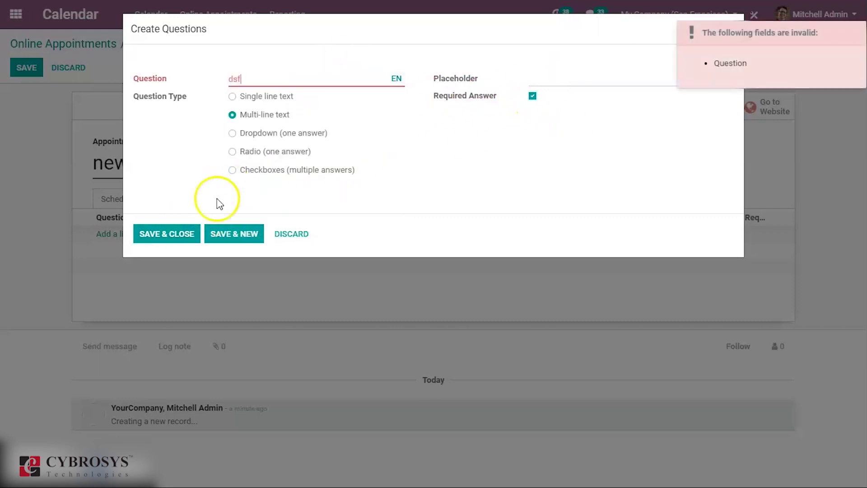
left_click(184, 234)
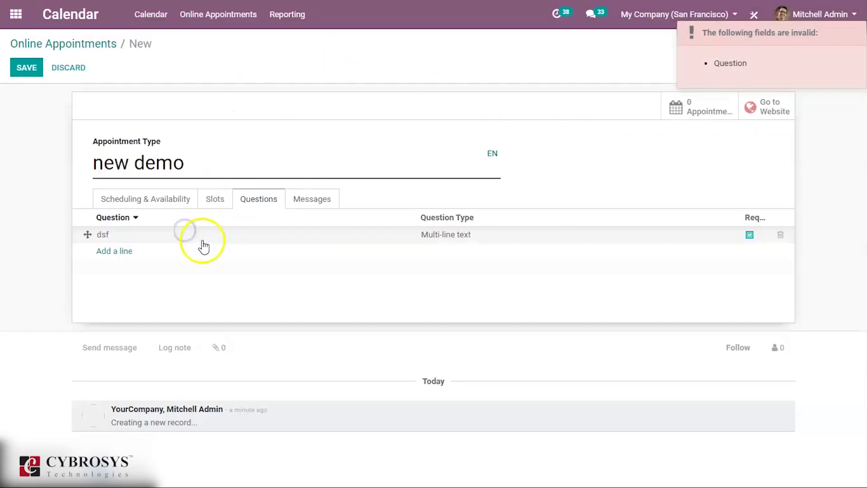
Write 'fsdfdsf' as the appointment introduction message and save new demo
left_click(315, 212)
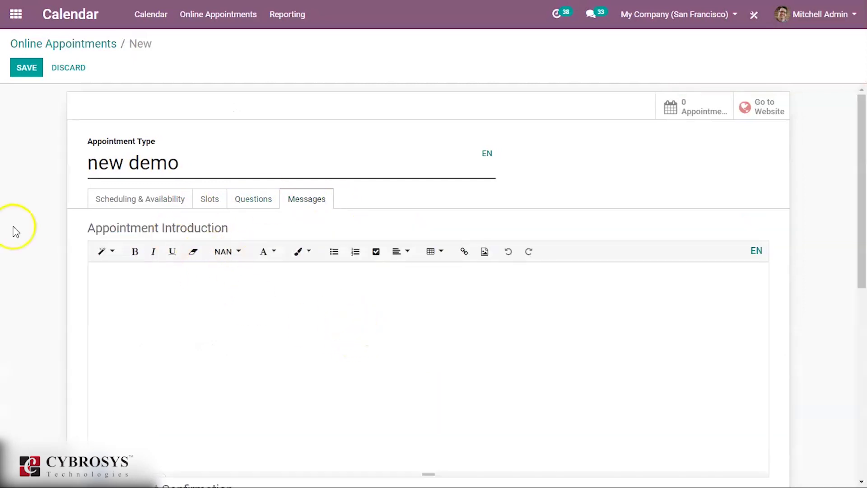
left_click(268, 308)
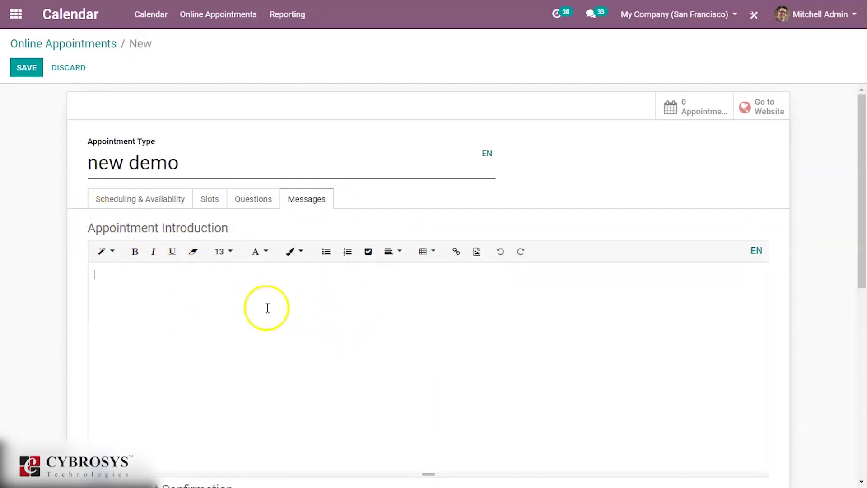
type("fsdfdsf")
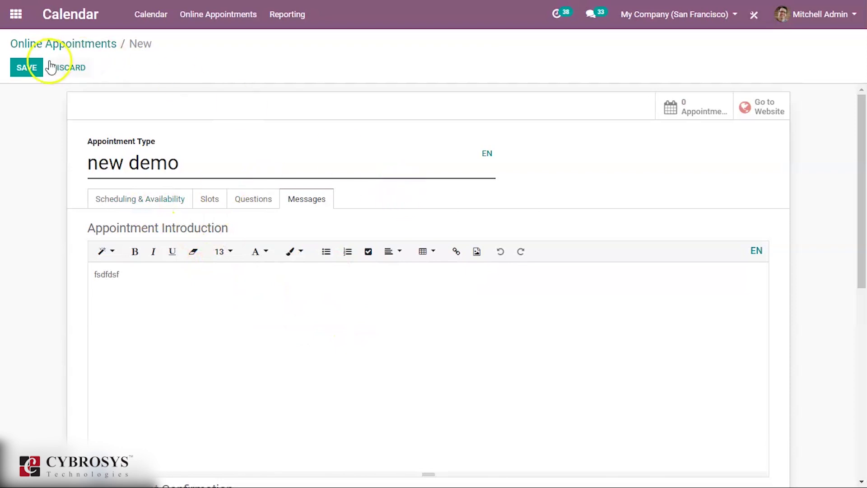
left_click(27, 70)
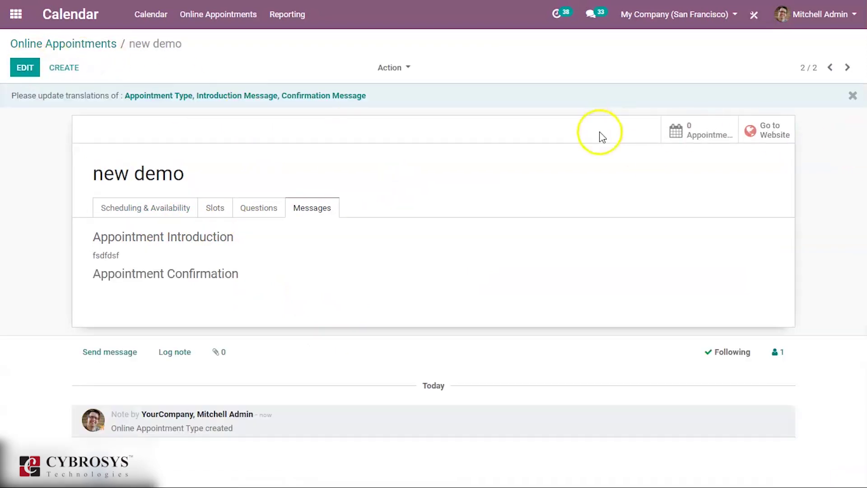
Check new demo's booked appointments, then go back to the appointment types overview
left_click(698, 131)
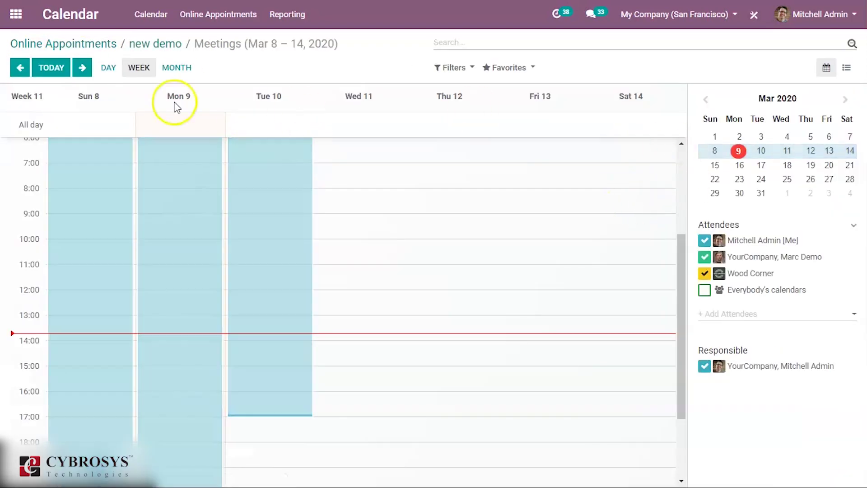
left_click(148, 45)
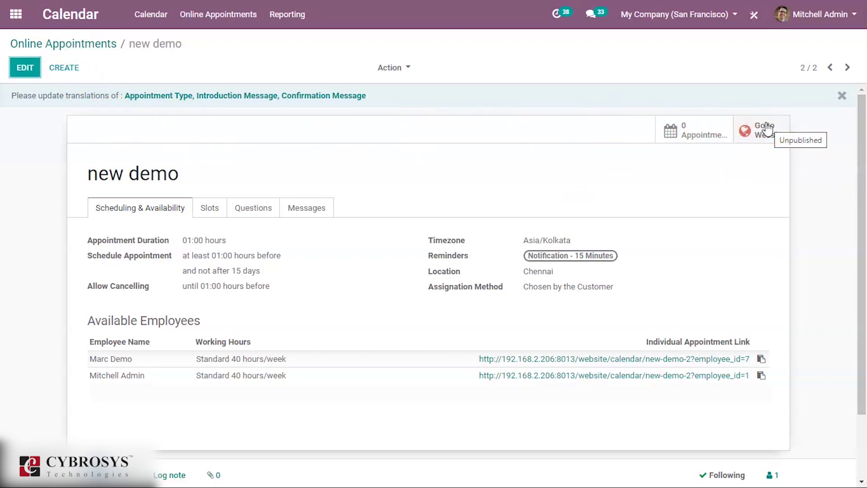
left_click(90, 51)
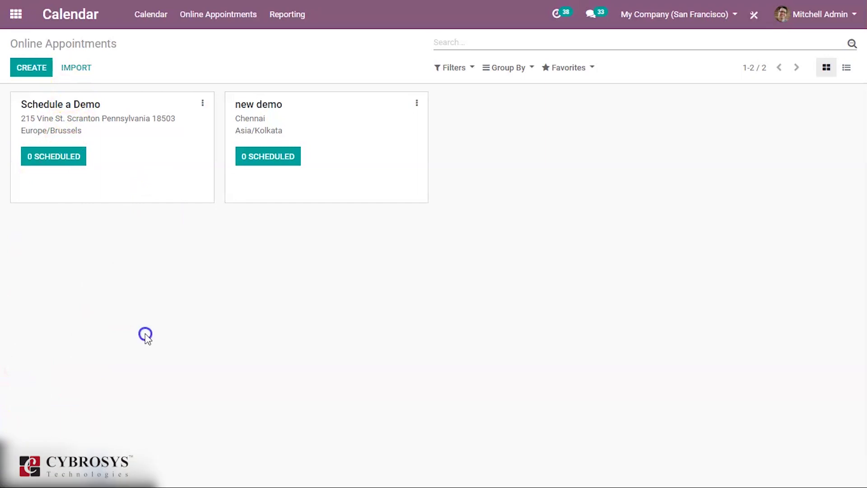
Open the All Appointments report filtered to My Meetings only
left_click(300, 14)
left_click(300, 41)
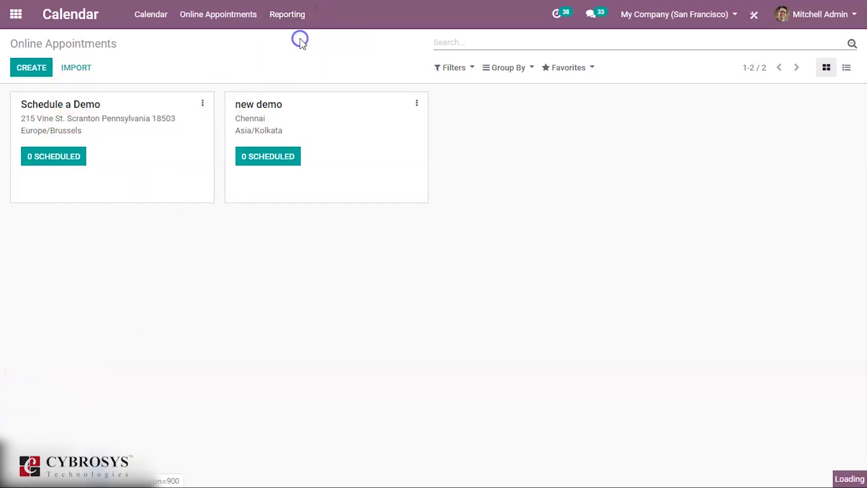
left_click(298, 16)
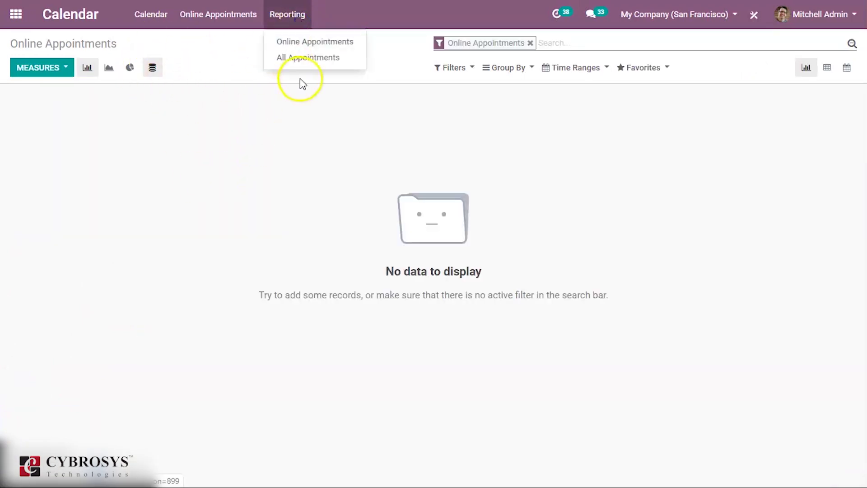
left_click(305, 57)
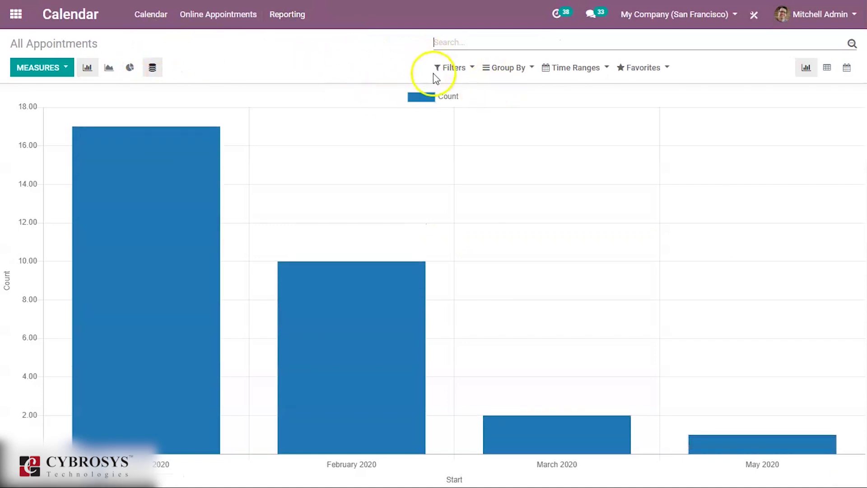
left_click(450, 67)
left_click(480, 111)
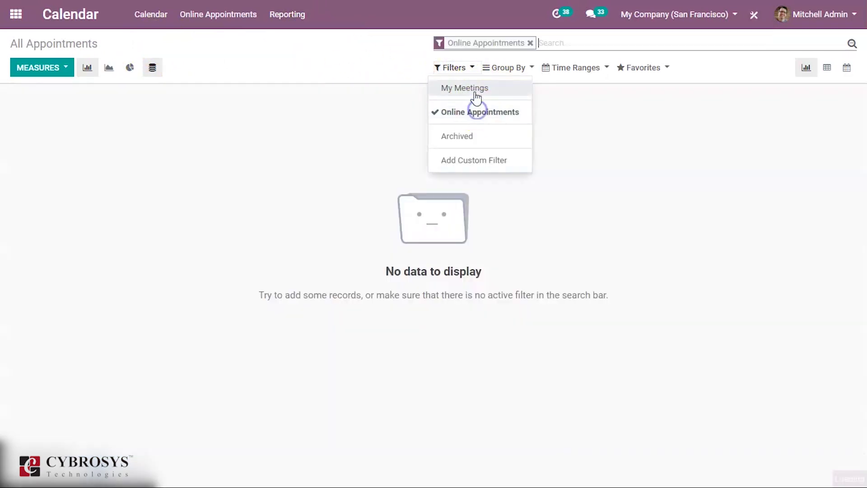
left_click(475, 89)
left_click(479, 112)
Group the chart by Responsible and measure it by Recurrent ID
left_click(505, 68)
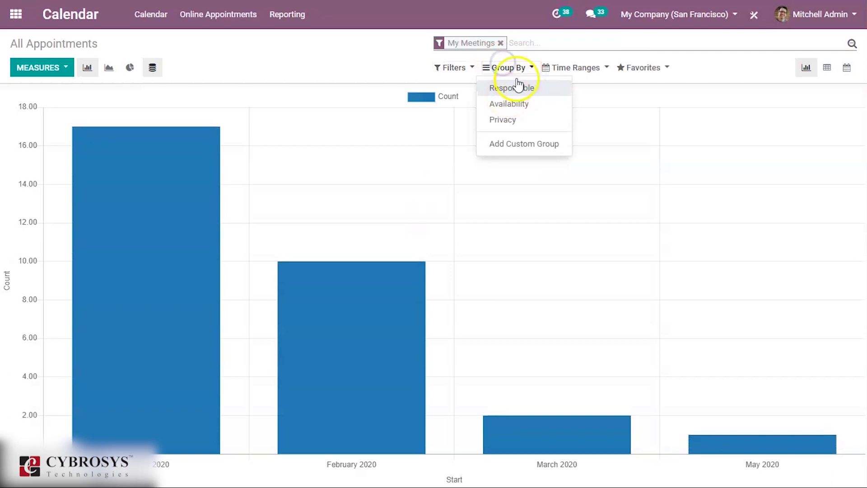
left_click(516, 89)
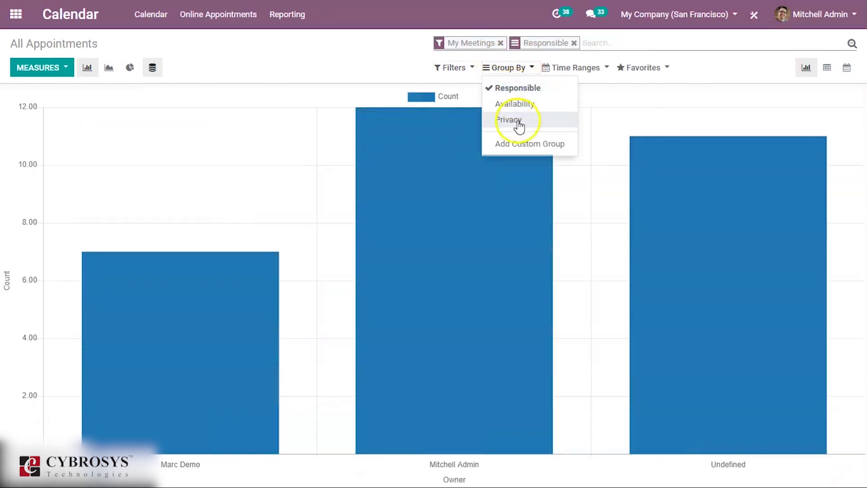
left_click(519, 104)
left_click(536, 103)
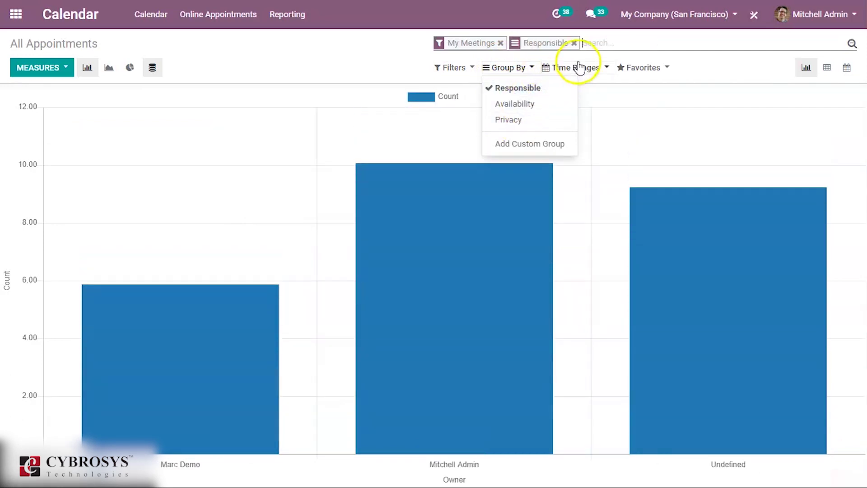
left_click(579, 68)
left_click(361, 52)
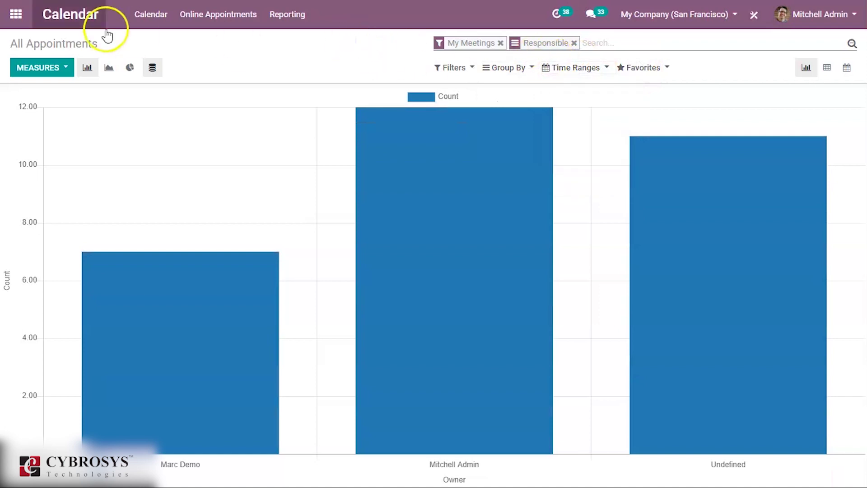
left_click(26, 61)
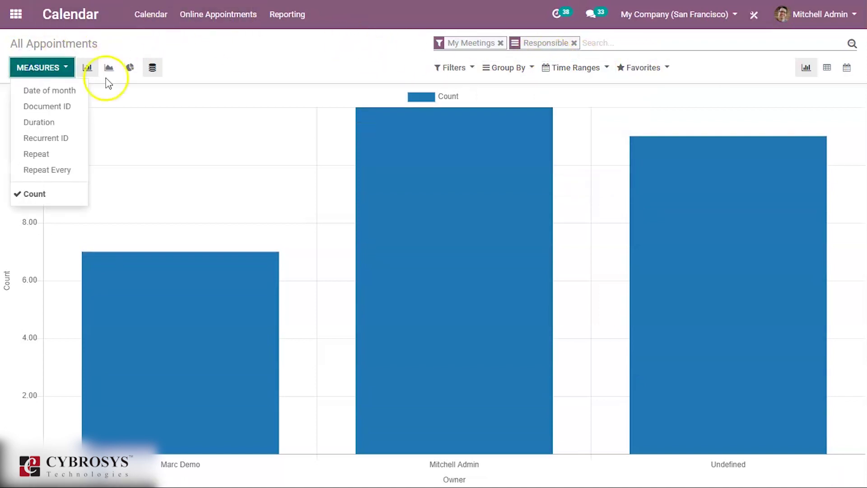
left_click(64, 110)
left_click(61, 122)
left_click(42, 139)
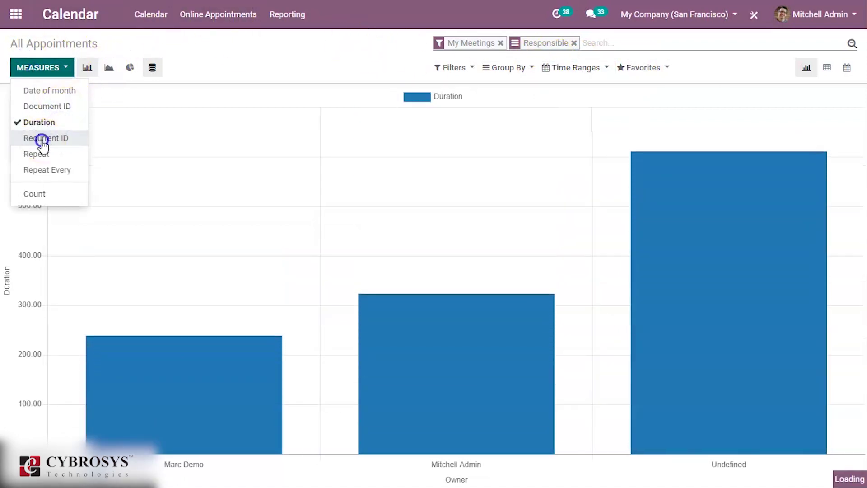
Close the measures list and return to the Online Appointments kanban overview
left_click(229, 66)
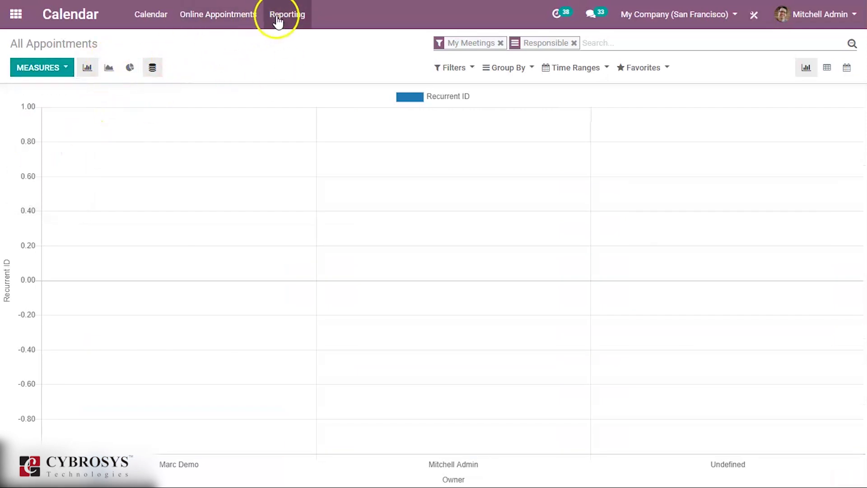
left_click(249, 18)
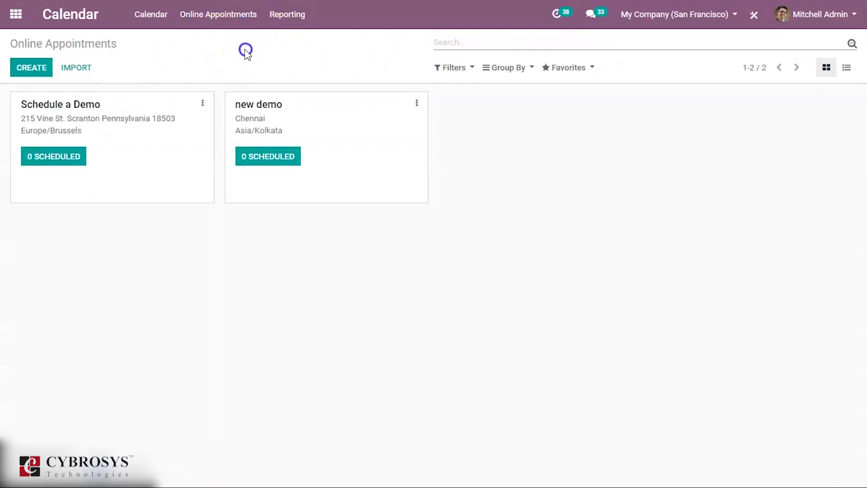